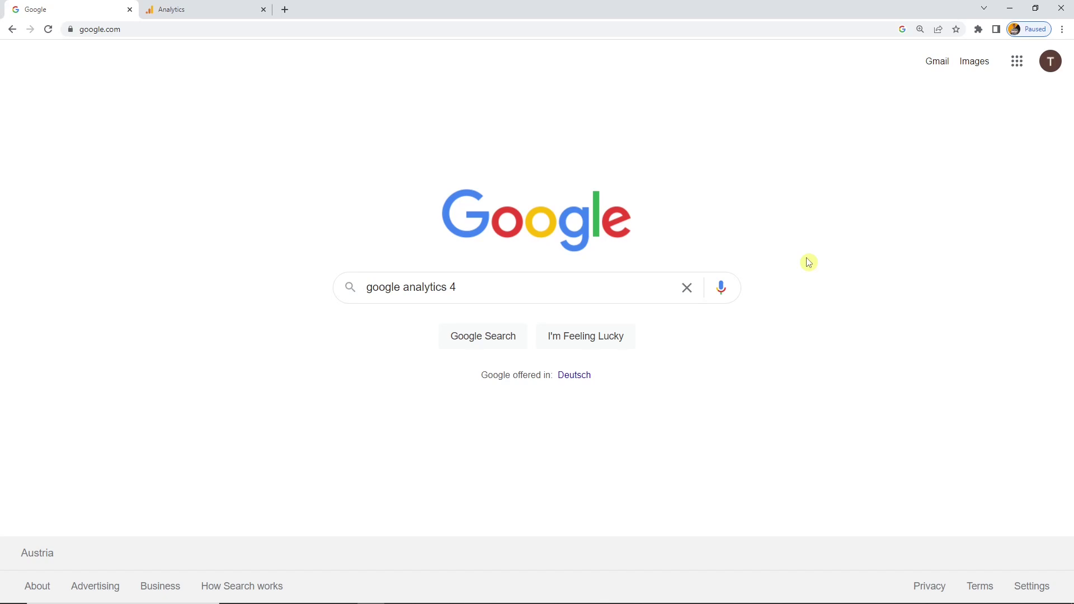
Step: Search Google for "google analytics 4", find the analytics.google.com result, and switch to the open Google Analytics page
left_click(662, 285)
key("Return")
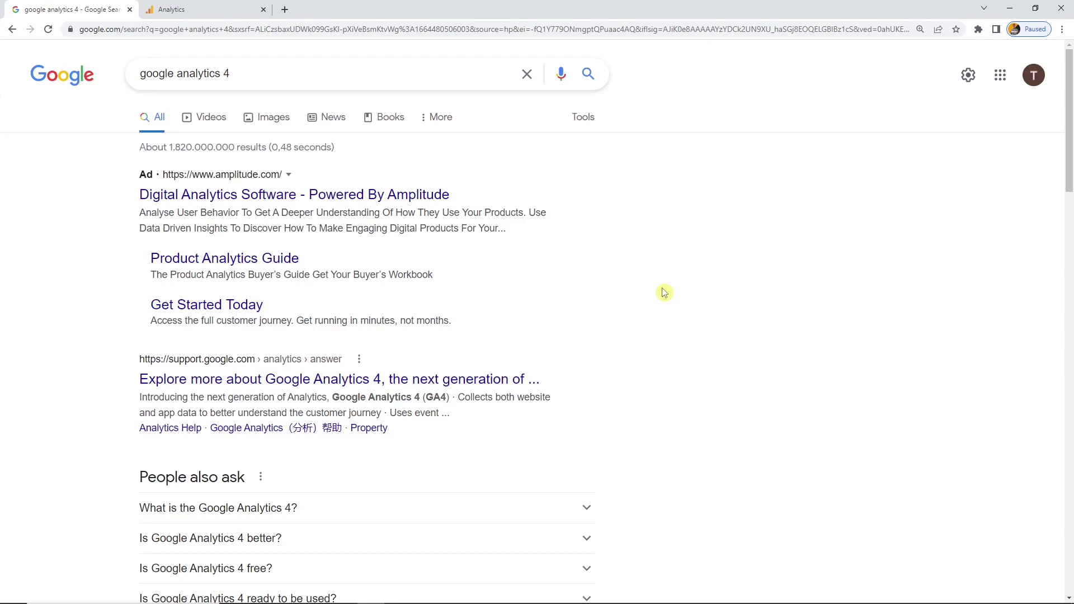
scroll(162, 185, "down", 2)
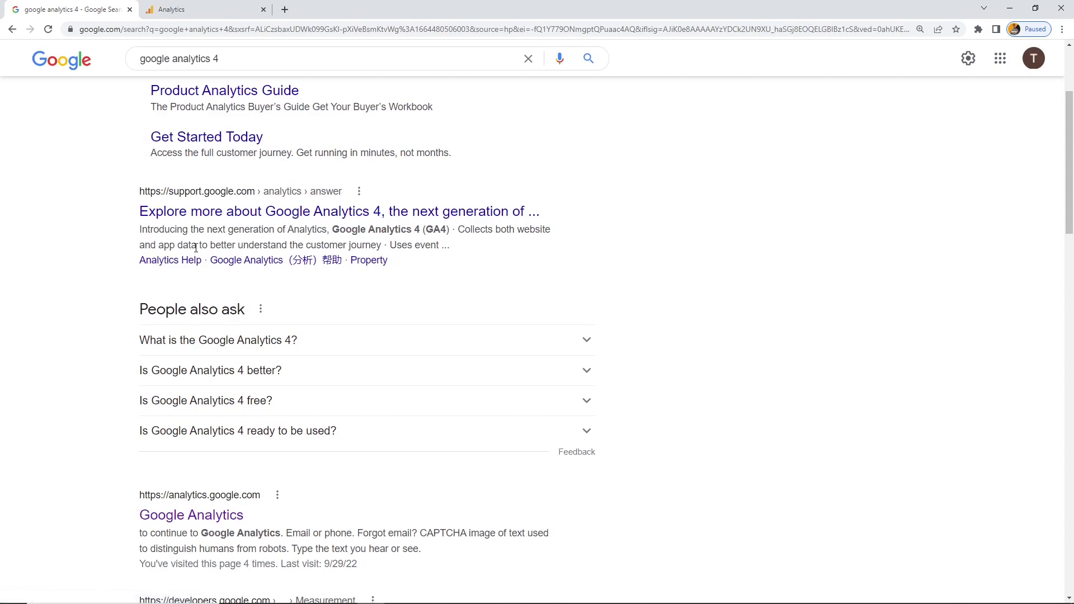
scroll(195, 246, "down", 4)
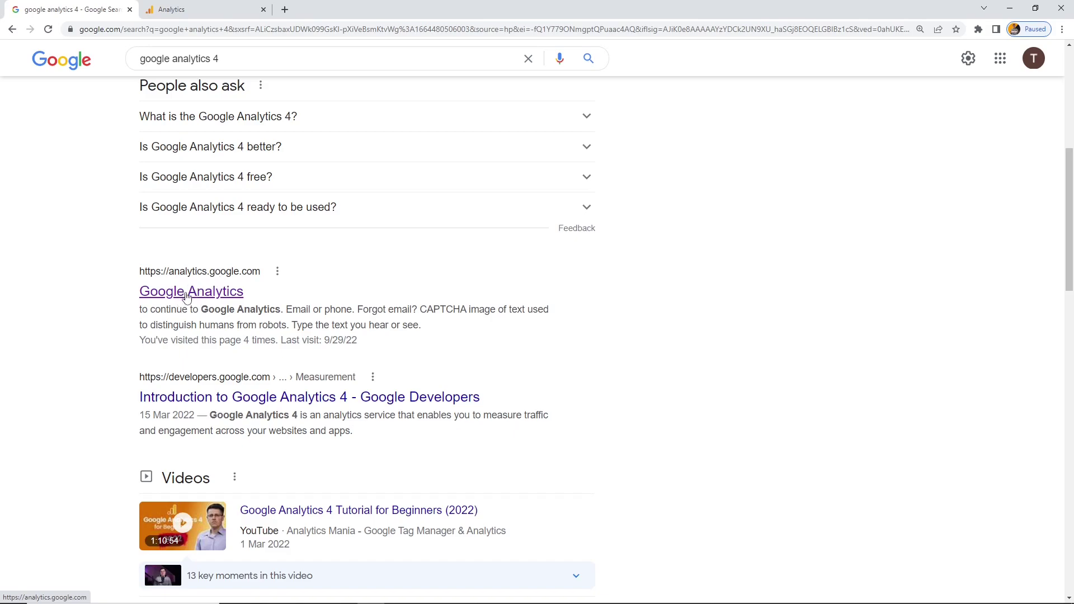
left_click(170, 13)
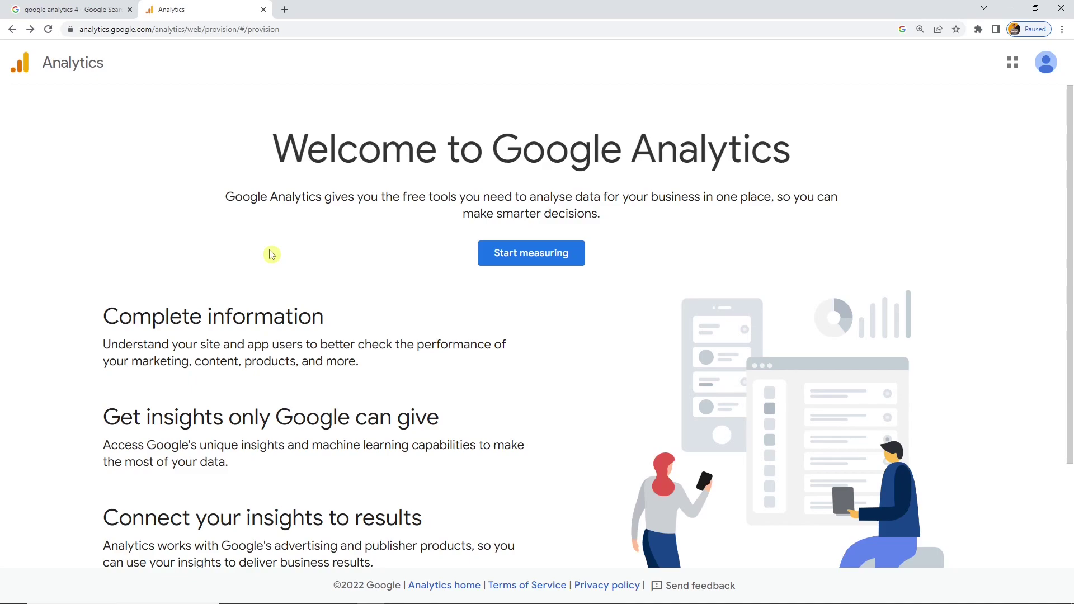
Step: Look through the Google Analytics welcome page and its overview of information, insights and results
scroll(256, 273, "down", 2)
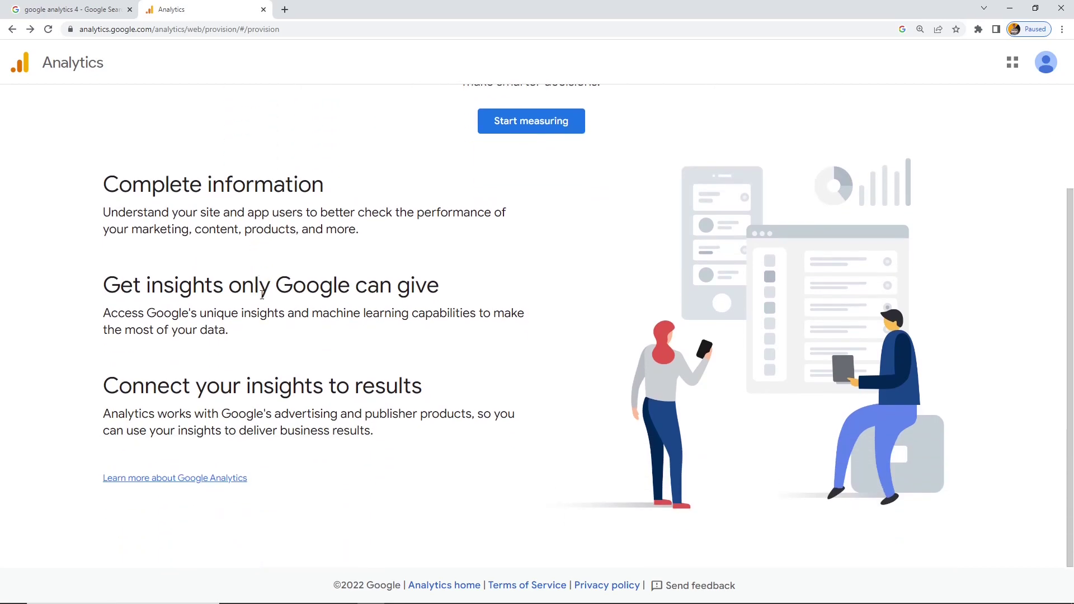
scroll(260, 309, "up", 2)
scroll(259, 309, "down", 2)
scroll(265, 243, "up", 3)
scroll(255, 265, "down", 3)
scroll(249, 318, "up", 3)
scroll(247, 382, "down", 3)
scroll(246, 382, "up", 3)
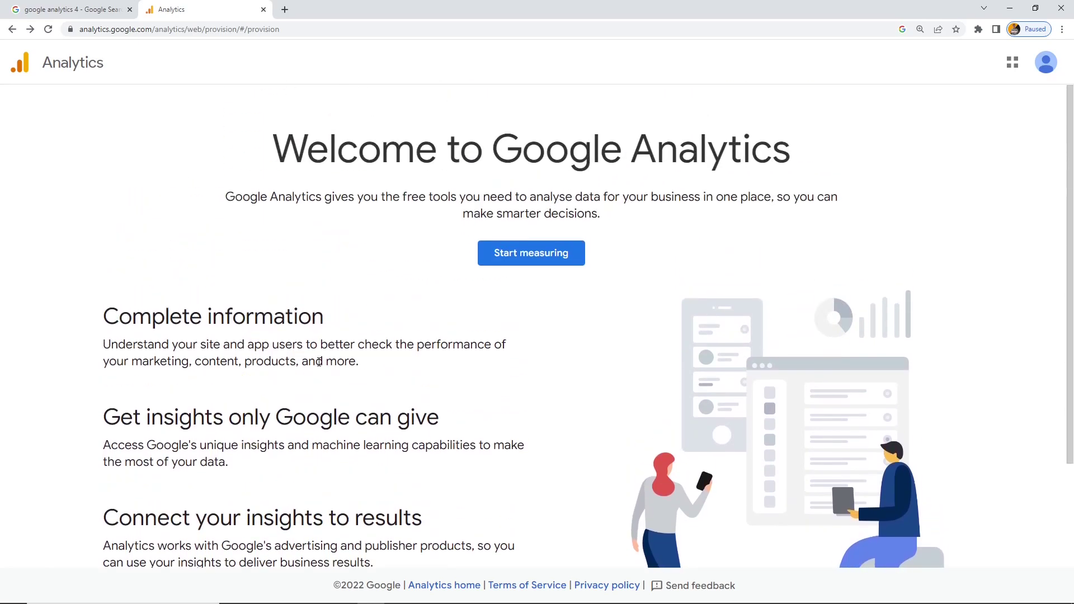
Step: Start measuring with a new account and enter an account name made of the owner's first name and "Test Account"
left_click(516, 257)
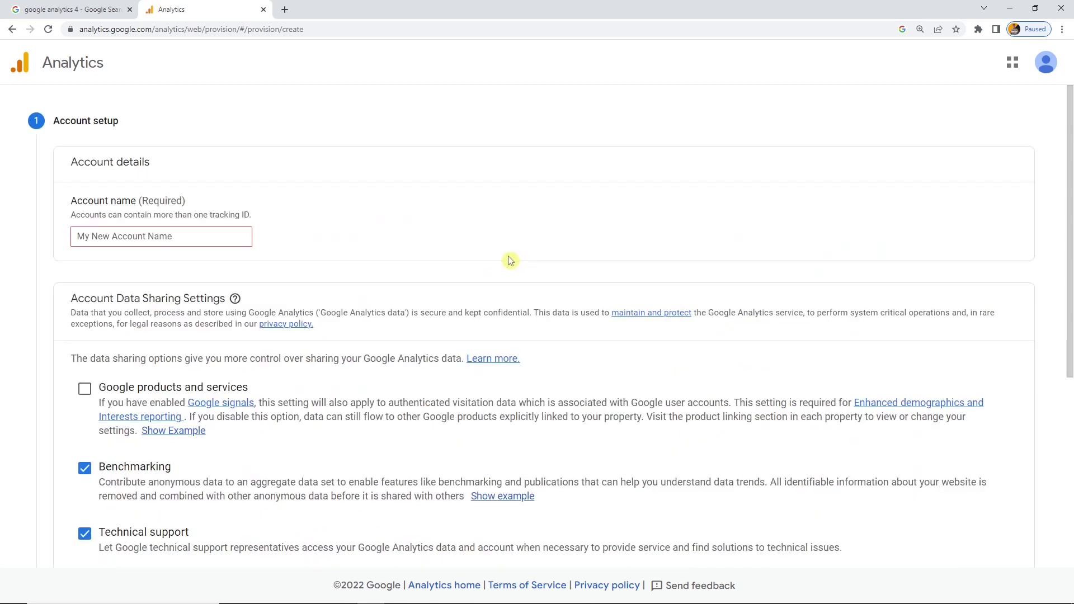
left_click(225, 245)
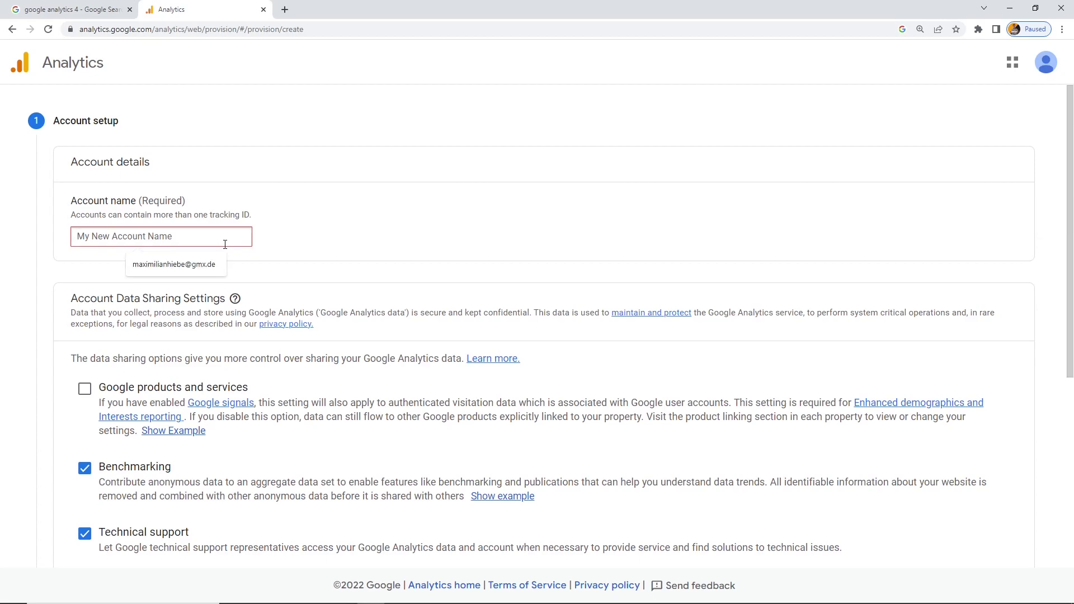
type("Tobias")
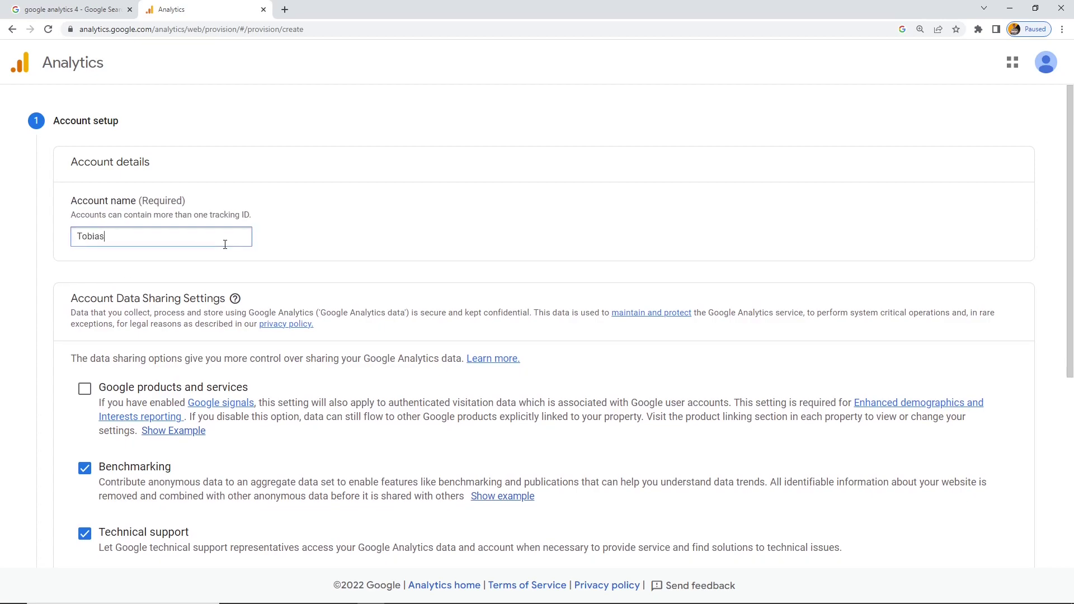
type("'s' Test Account")
Step: Review the account data sharing settings, keep the preselected options, and continue to the property setup
scroll(225, 245, "down", 3)
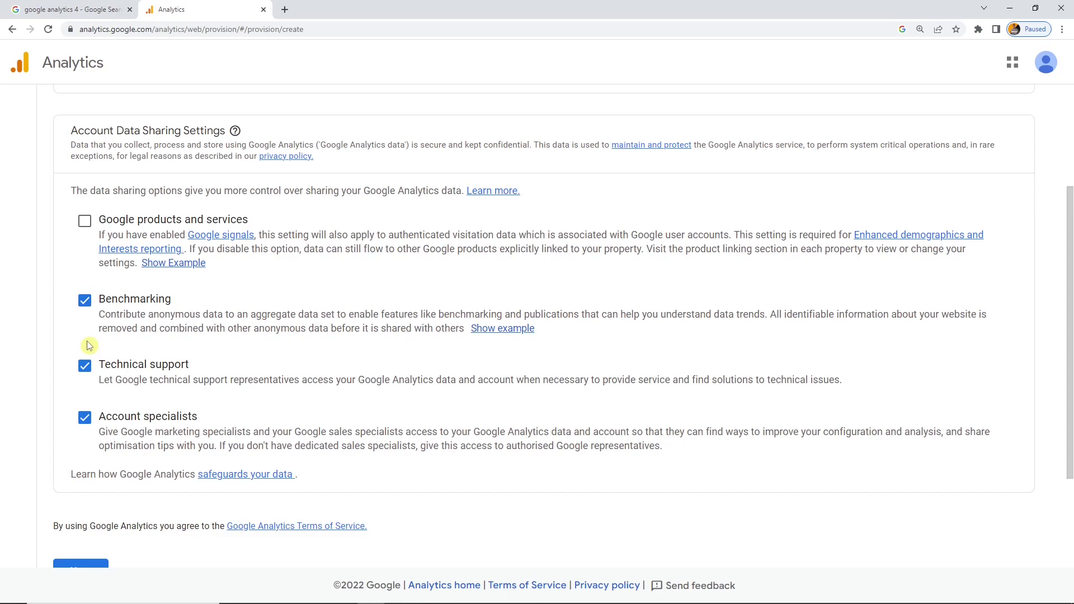
scroll(308, 430, "down", 2)
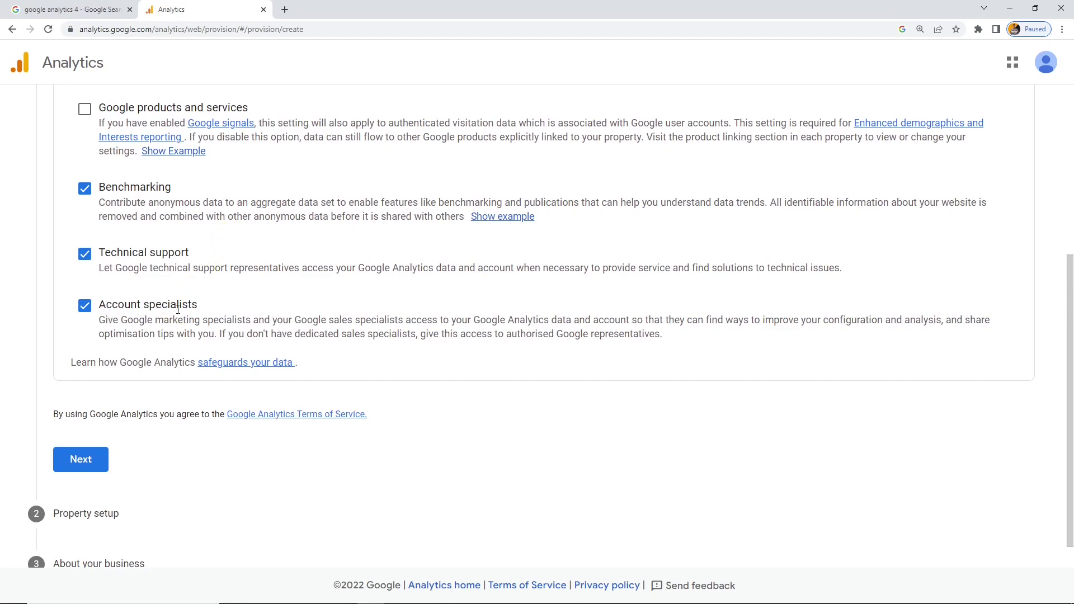
scroll(178, 309, "down", 1)
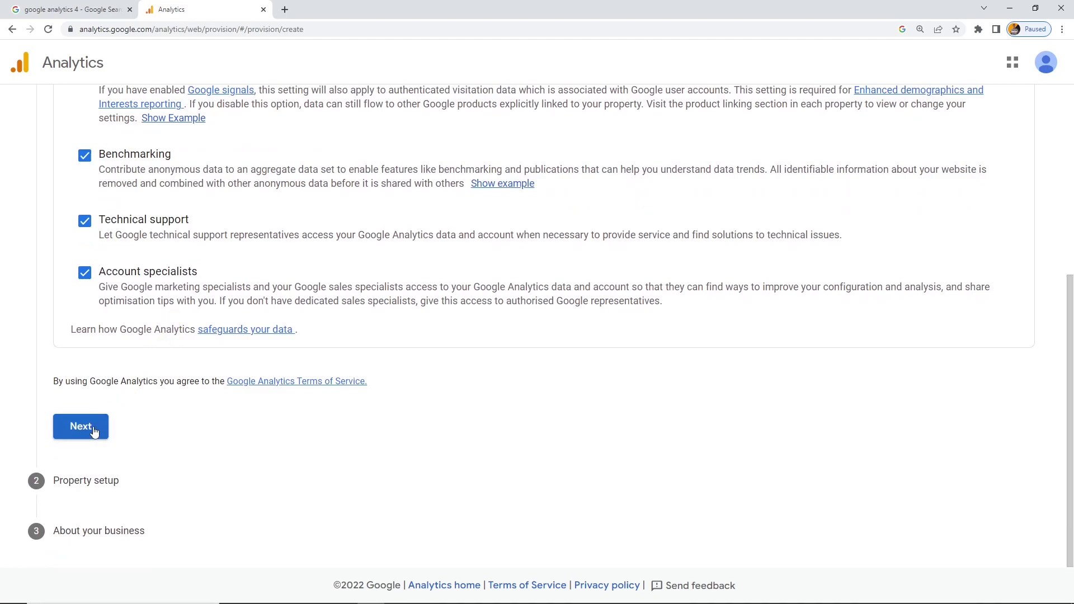
left_click(93, 432)
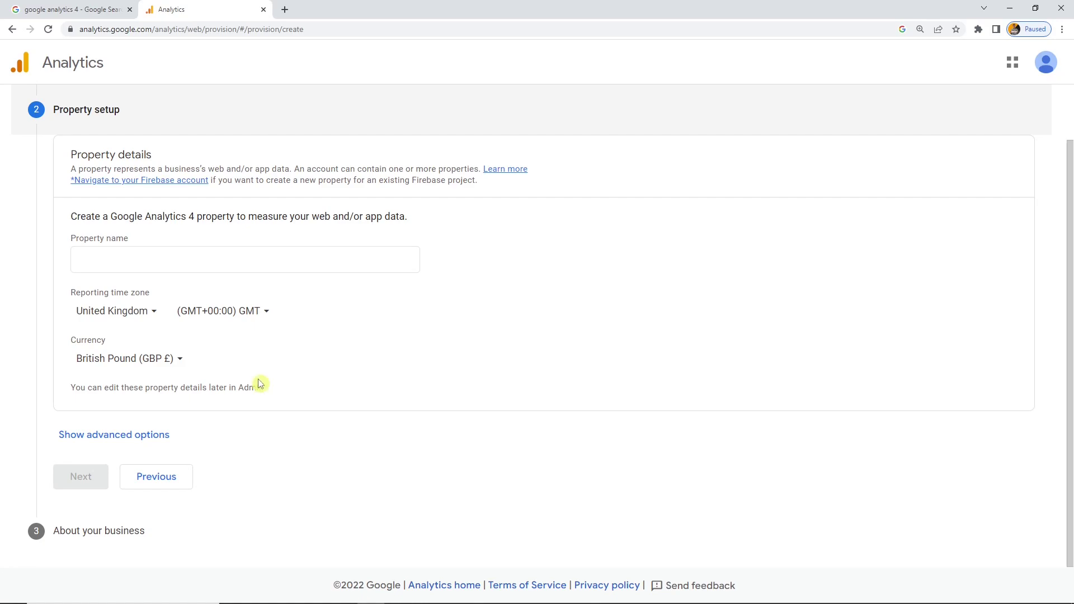
Step: Name the Google Analytics 4 property TobiTalk
left_click(240, 264)
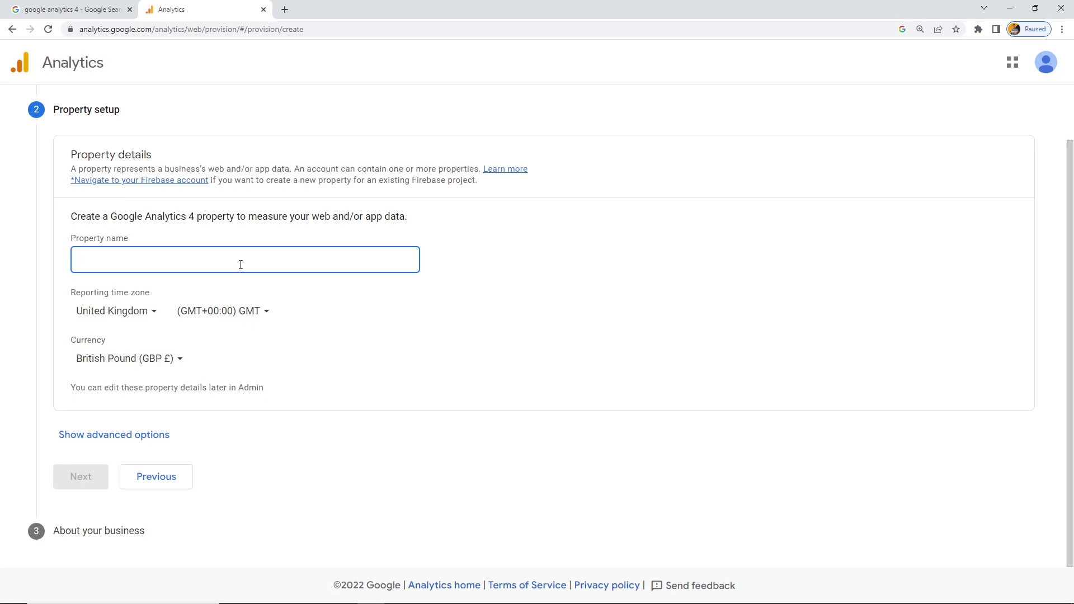
type("To")
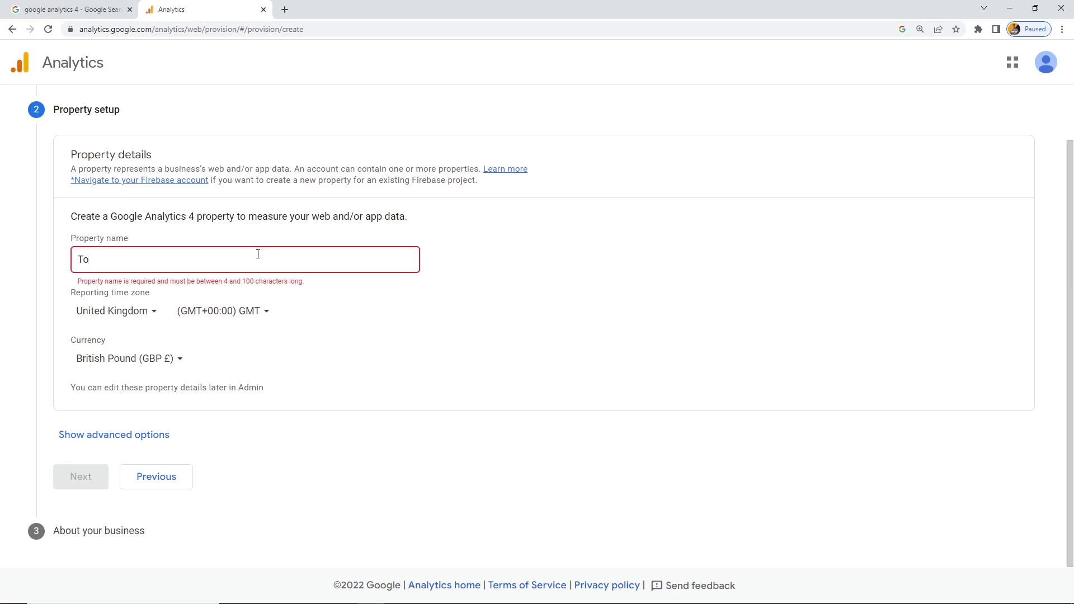
type("biTalk")
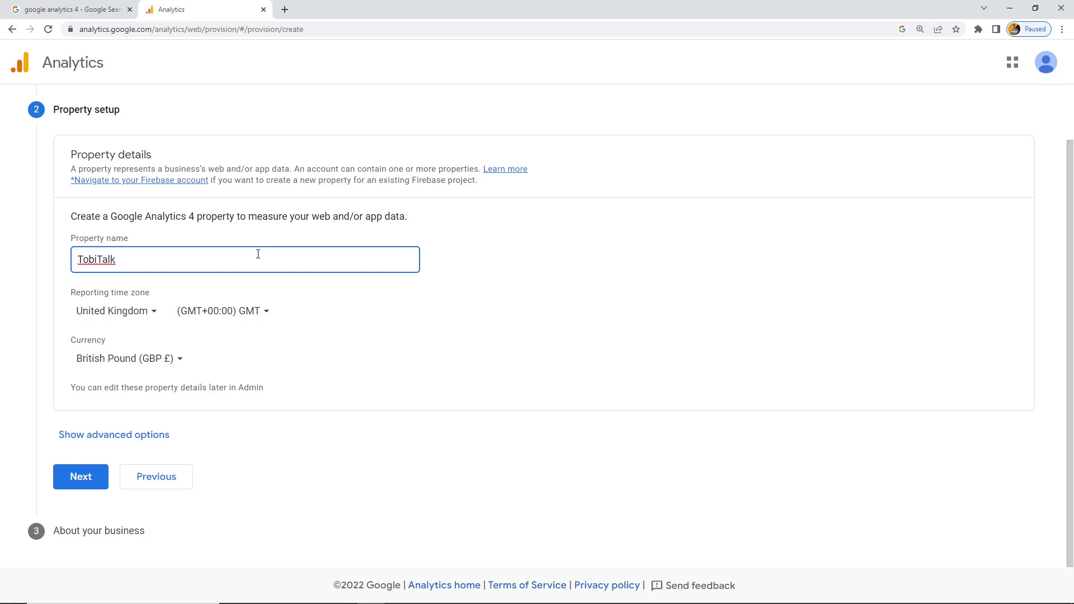
Step: Set the property's reporting time zone to Austria with (GMT+02:00) Austria Time
left_click(149, 314)
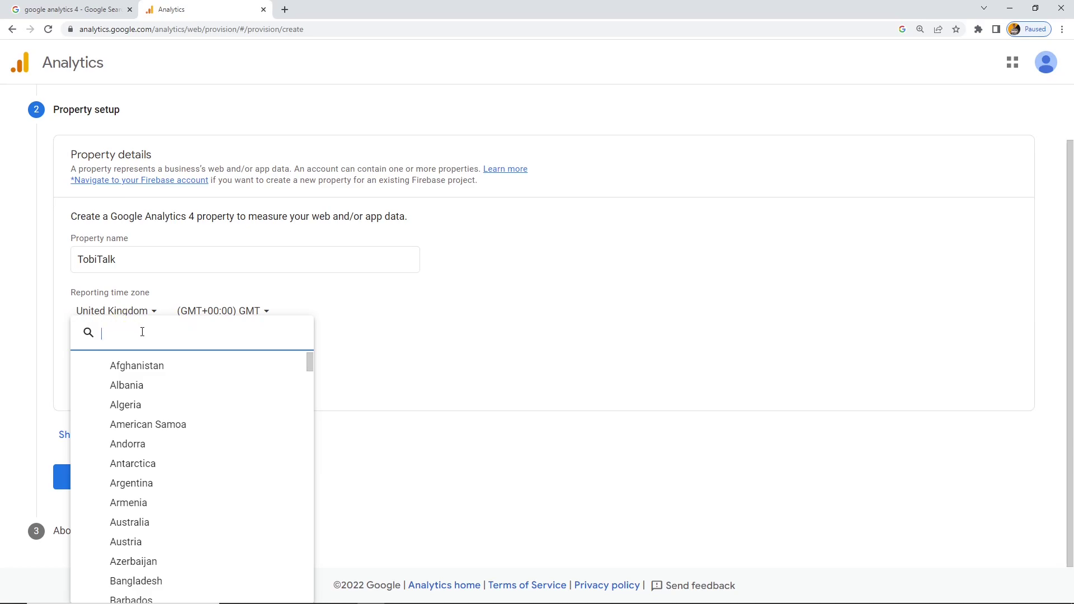
type("aust")
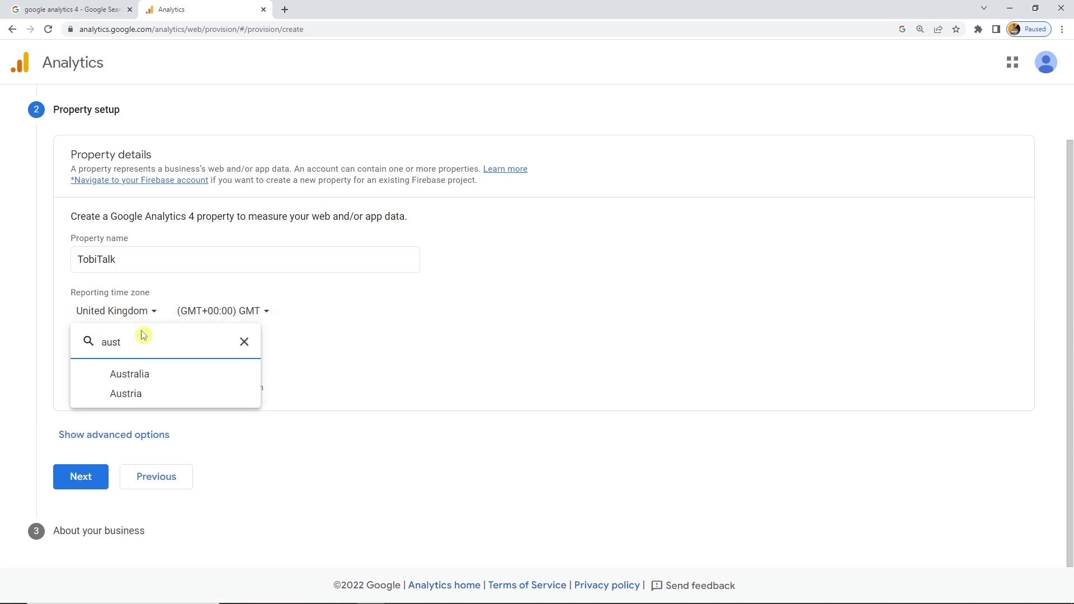
left_click(140, 395)
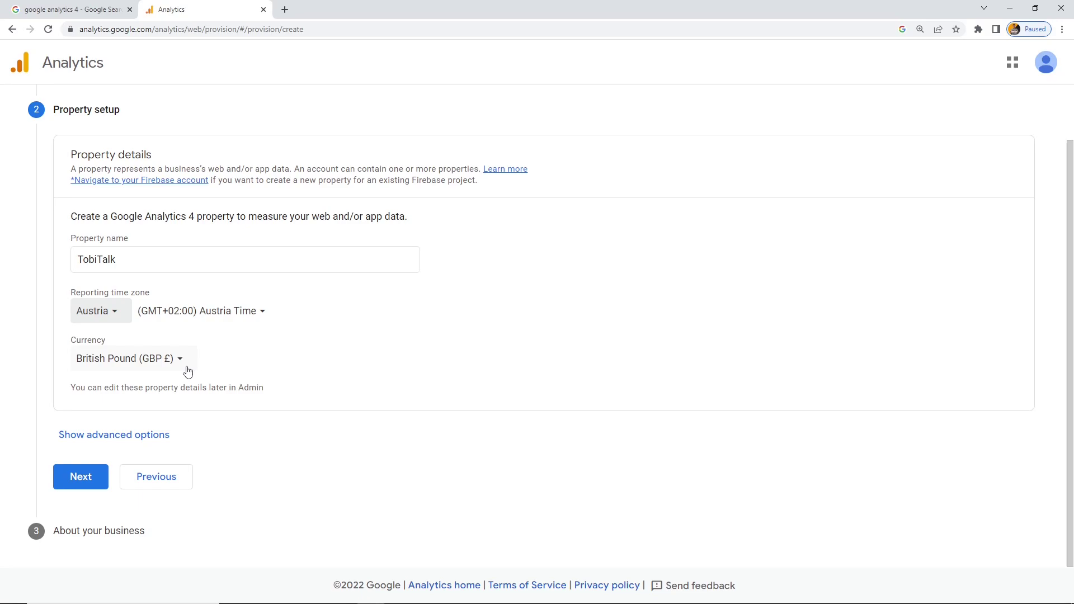
left_click(211, 309)
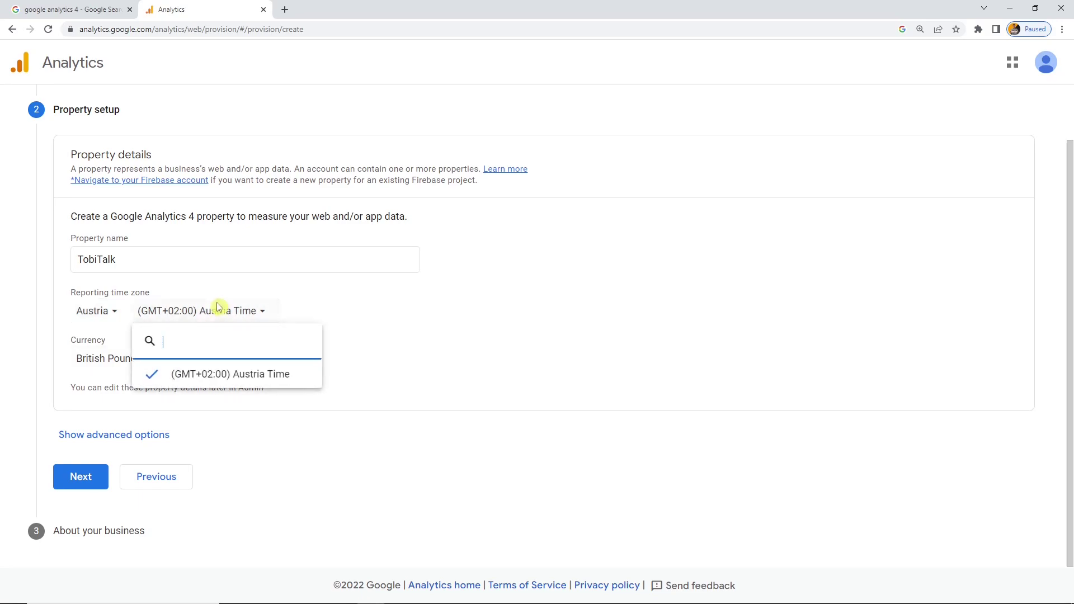
left_click(228, 369)
left_click(239, 373)
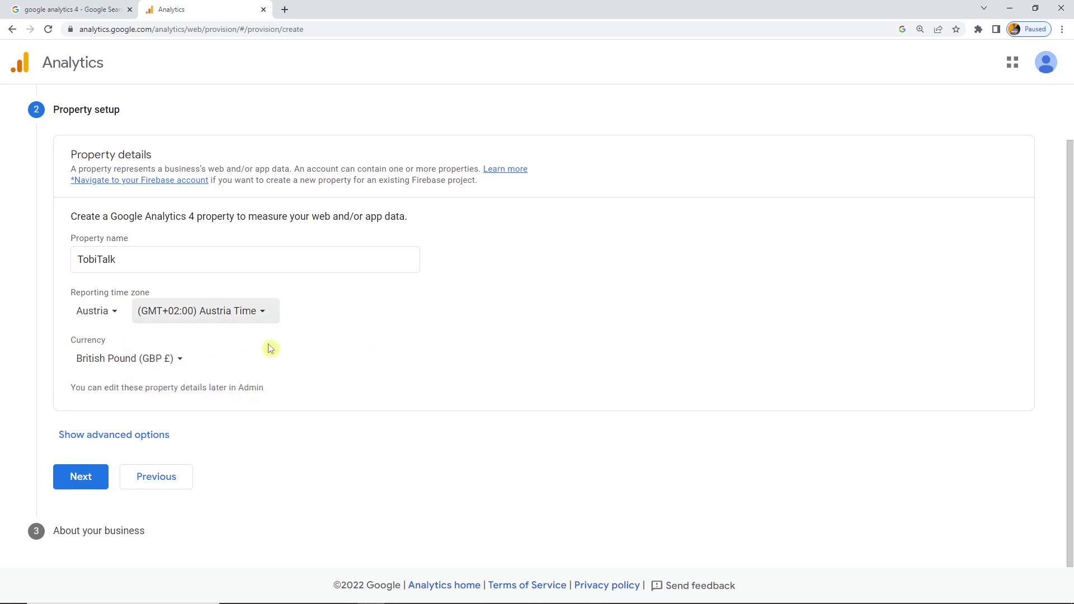
Step: Set the property's currency to Euro (EUR €)
left_click(177, 359)
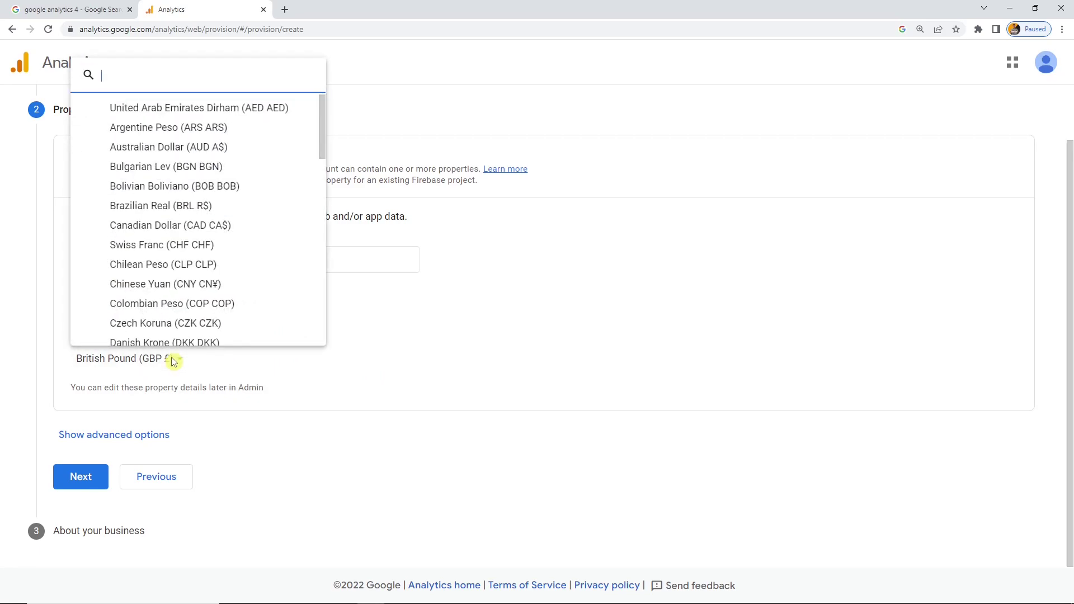
scroll(190, 276, "down", 5)
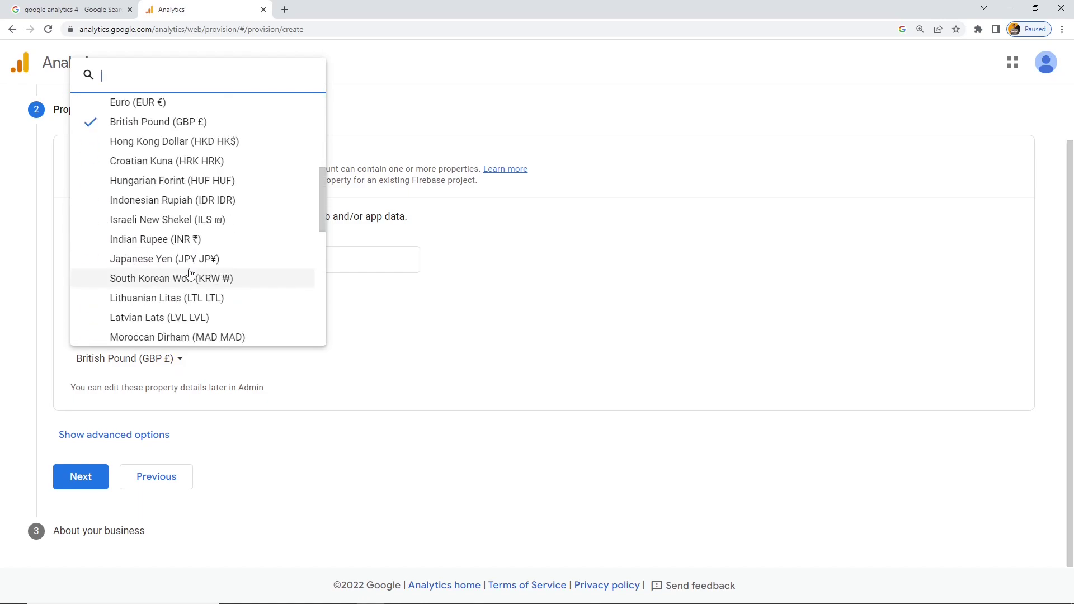
scroll(190, 275, "up", 3)
left_click(167, 271)
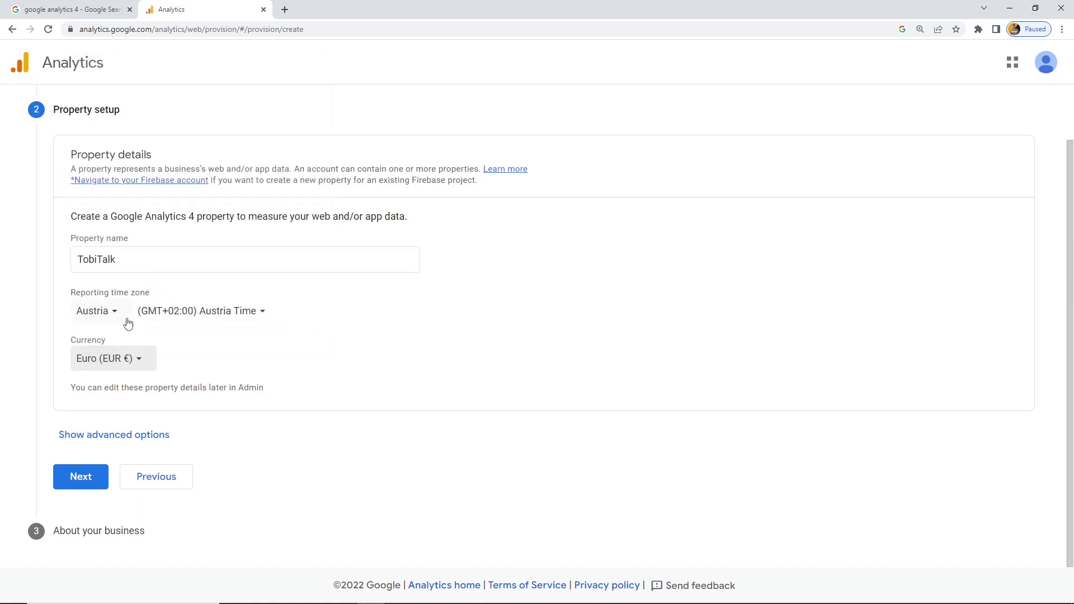
Step: Find the dollar currencies and set the property's currency to US Dollar (USD US$)
left_click(107, 358)
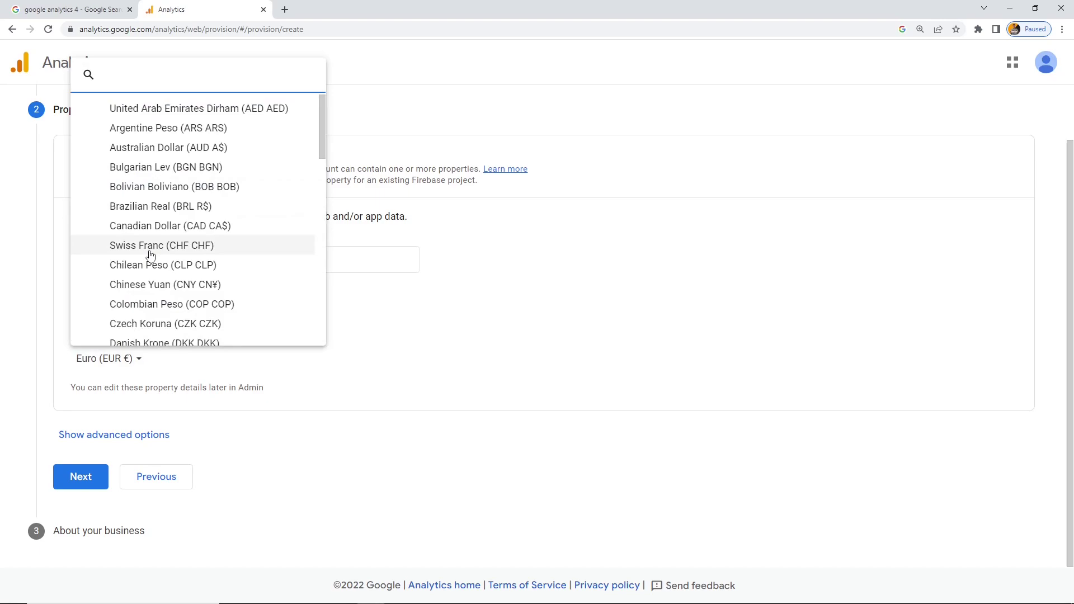
type("dollar")
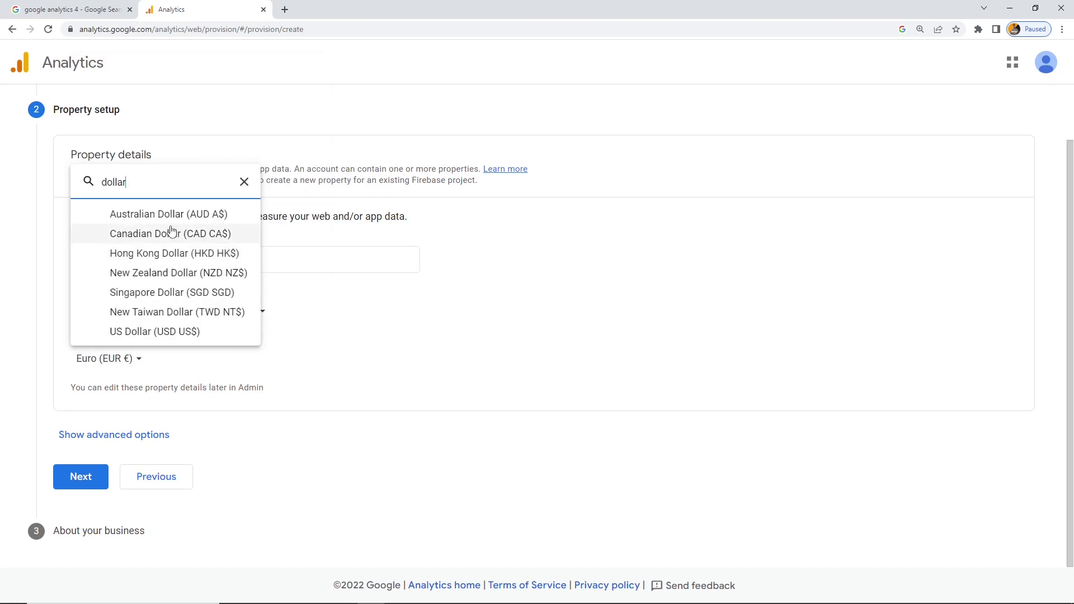
left_click(161, 330)
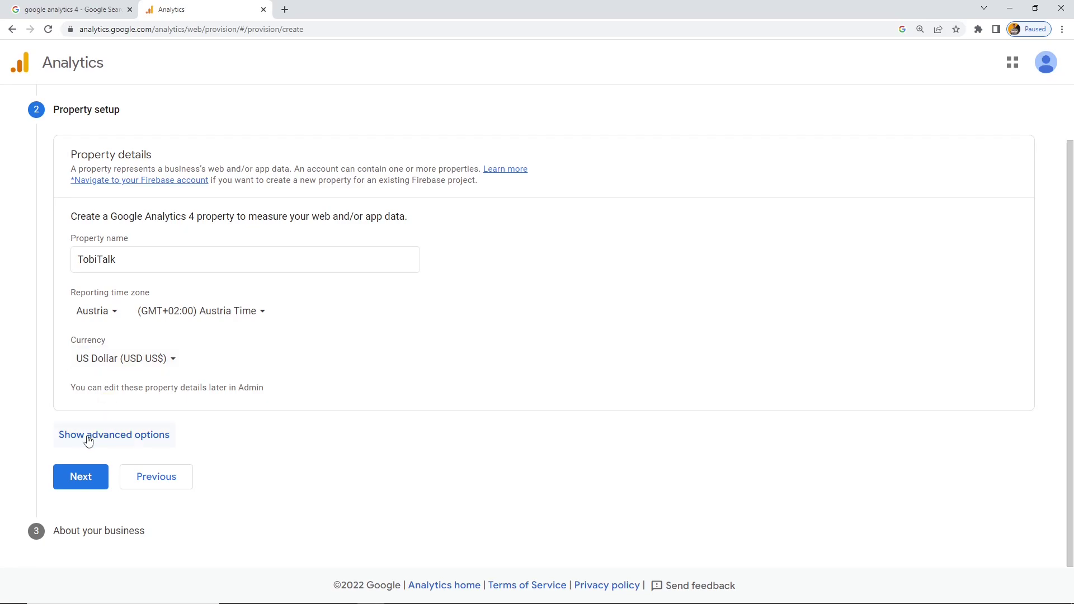
Step: Show the advanced options of the property setup and examine the Universal Analytics property section
left_click(79, 462)
left_click(104, 438)
scroll(208, 439, "down", 2)
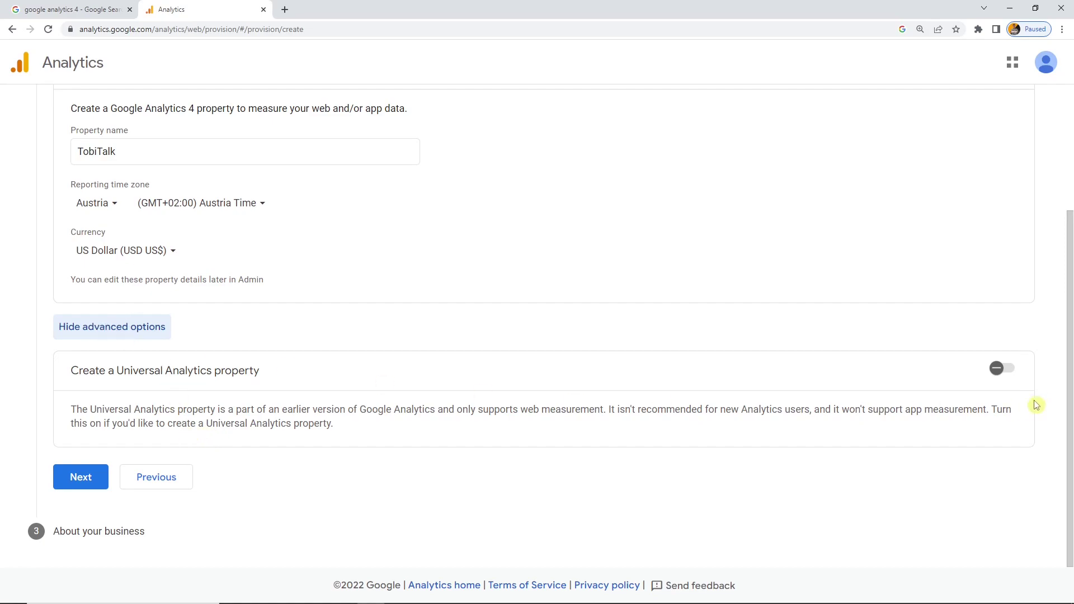
Step: Enable creating a Universal Analytics property, try both the combined and the Universal-only choices, and disable it again
left_click(998, 370)
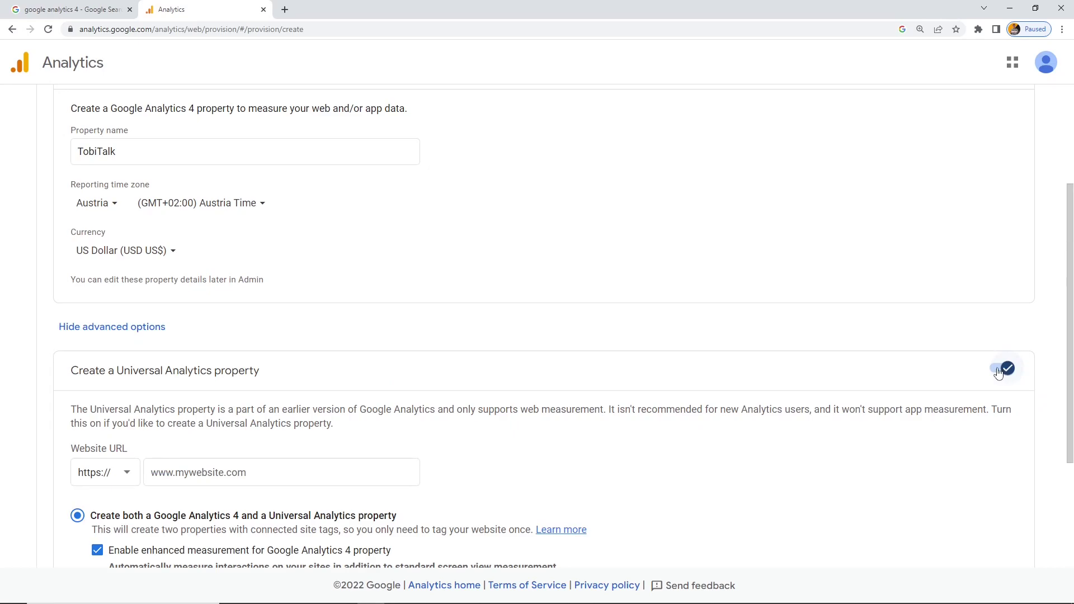
scroll(995, 372, "down", 3)
left_click(185, 305)
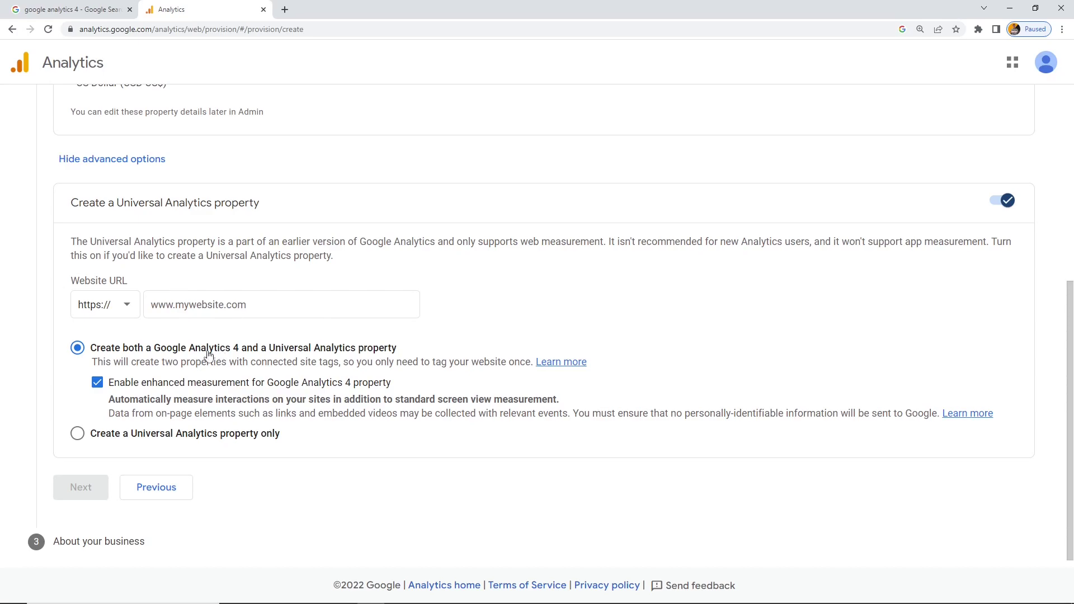
left_click(78, 434)
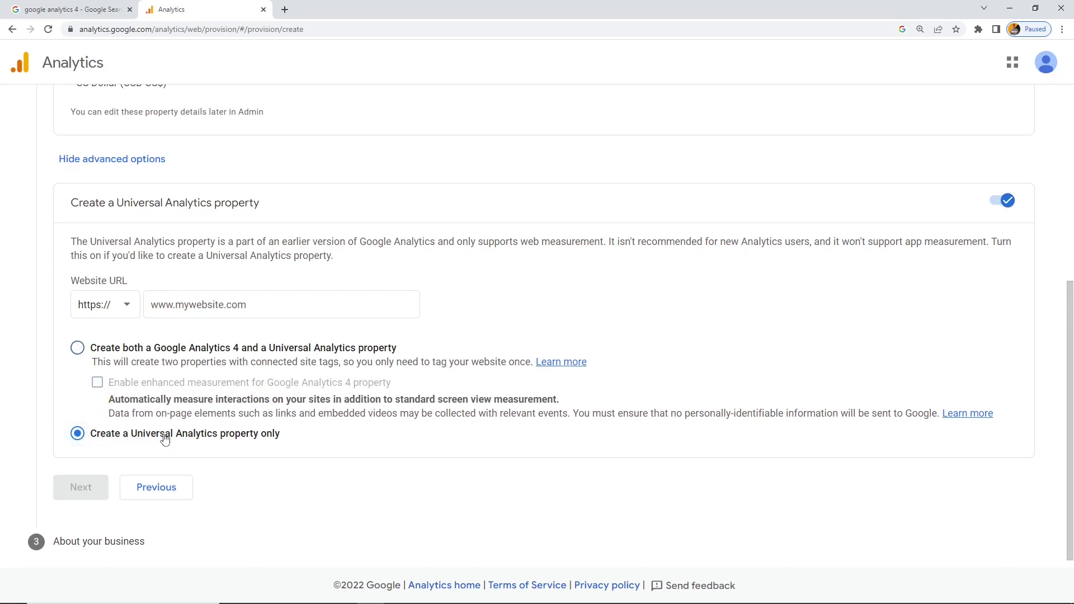
left_click(144, 348)
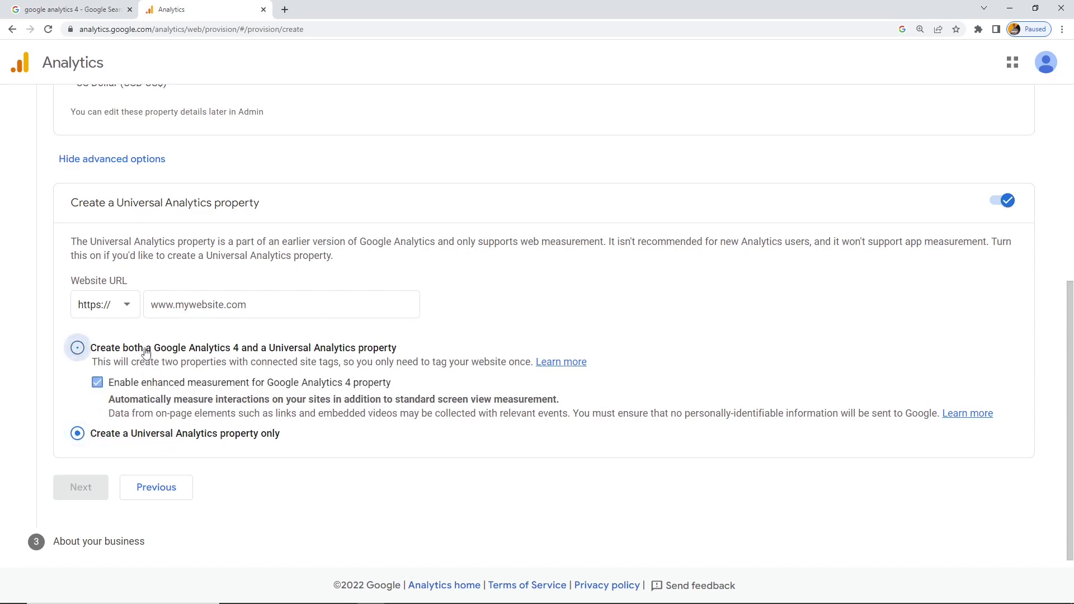
left_click(1009, 205)
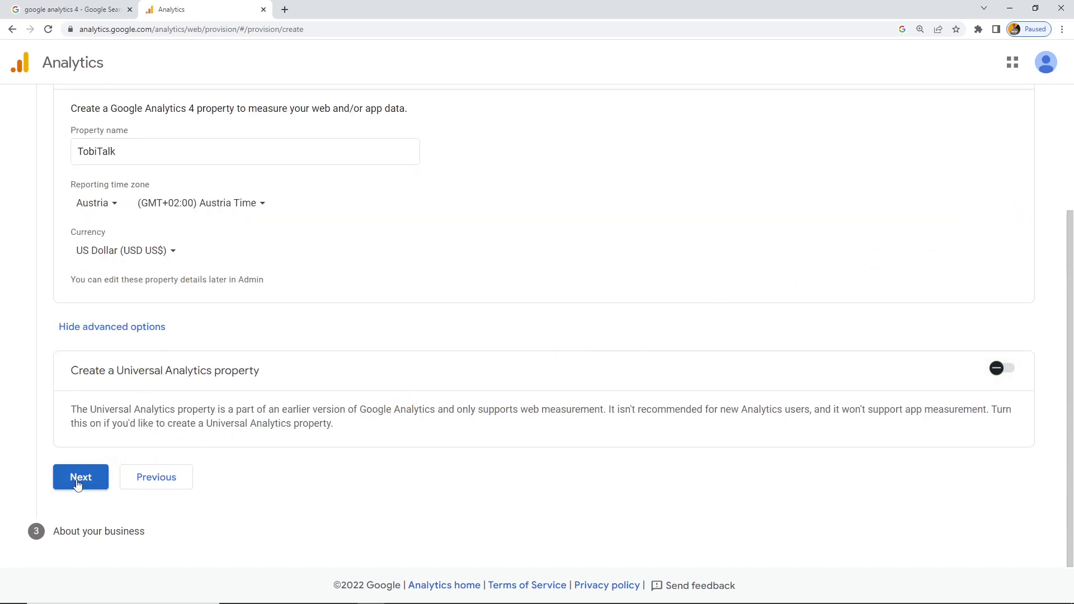
Step: Continue to the business information and set the industry category to Arts & entertainment and the business size to Small – 1 to 10 employees
left_click(80, 477)
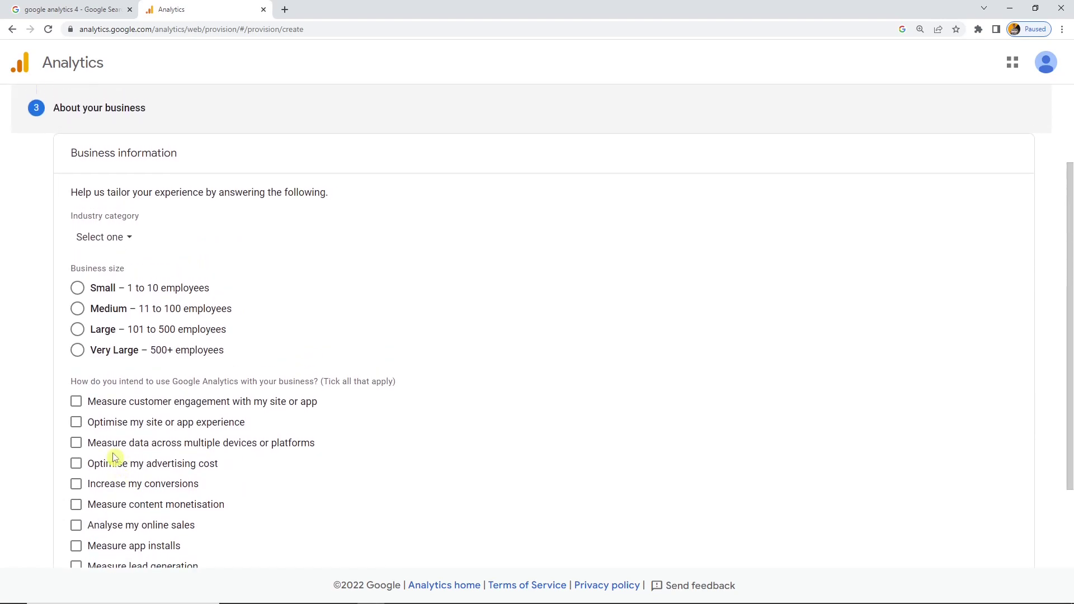
left_click(123, 246)
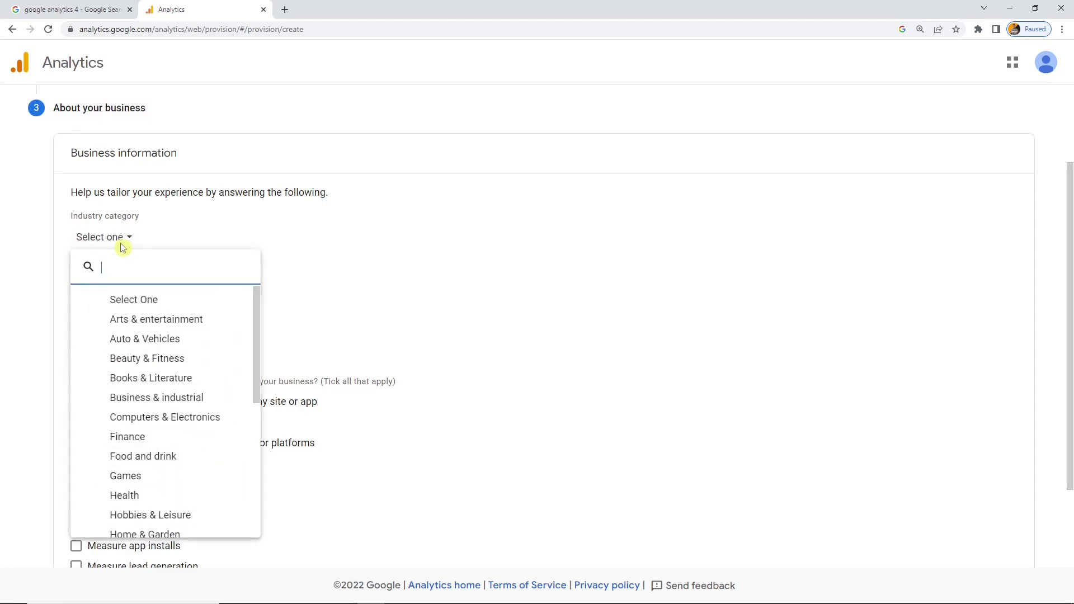
type("enter")
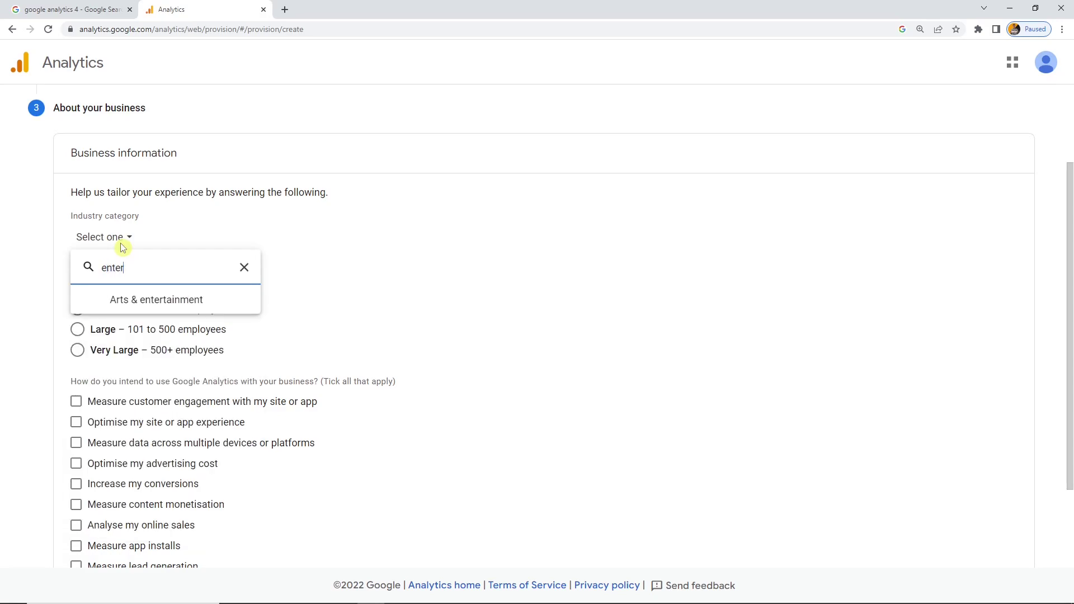
left_click(168, 300)
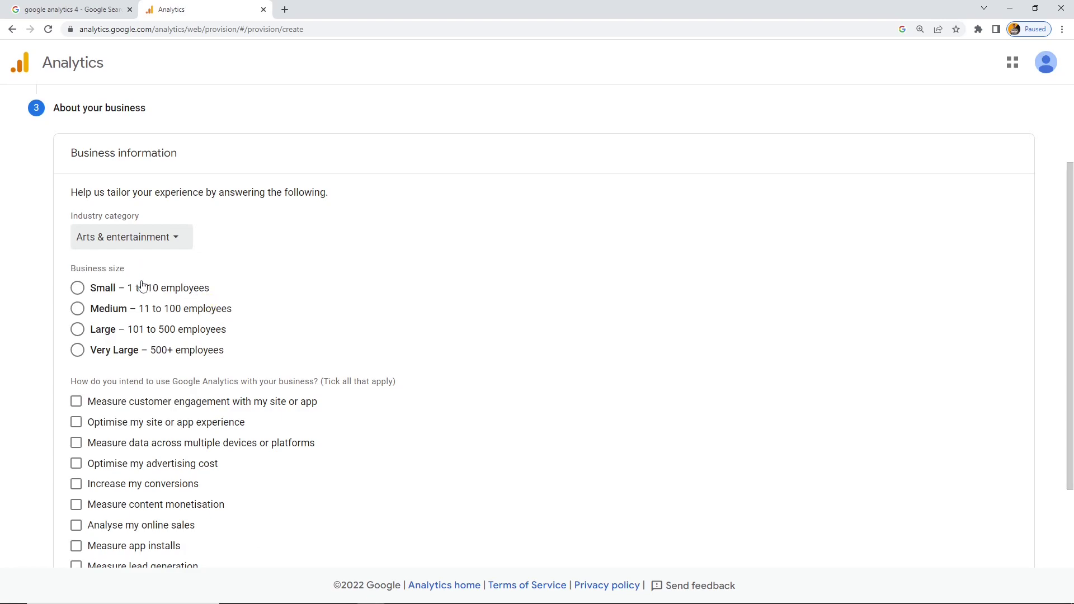
left_click(206, 291)
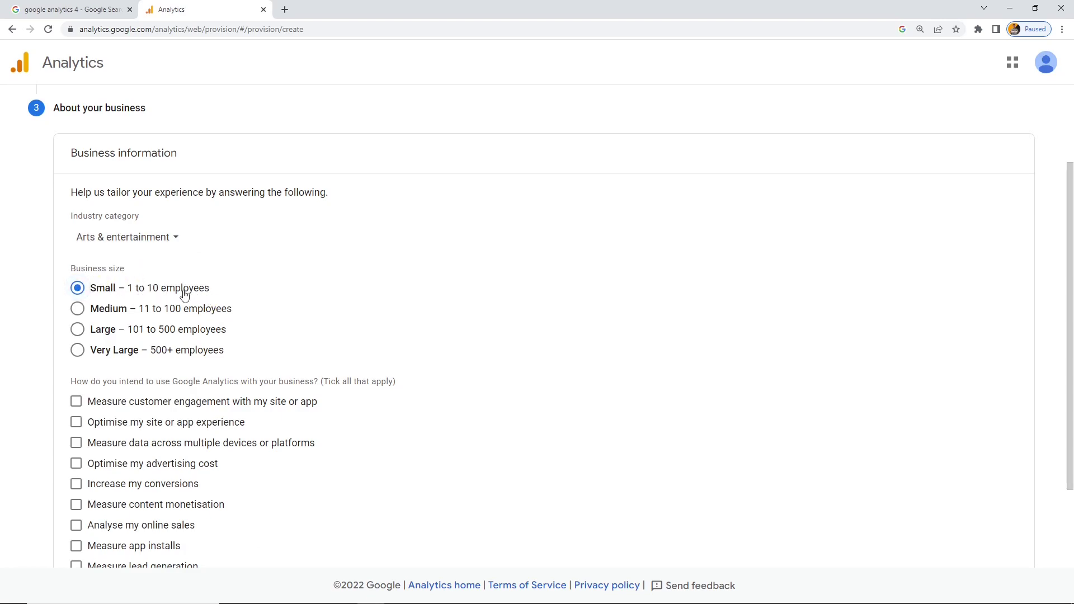
Step: Try ticking the first four intended uses, from measuring customer engagement to optimising advertising cost, and untick them all again
scroll(193, 297, "down", 3)
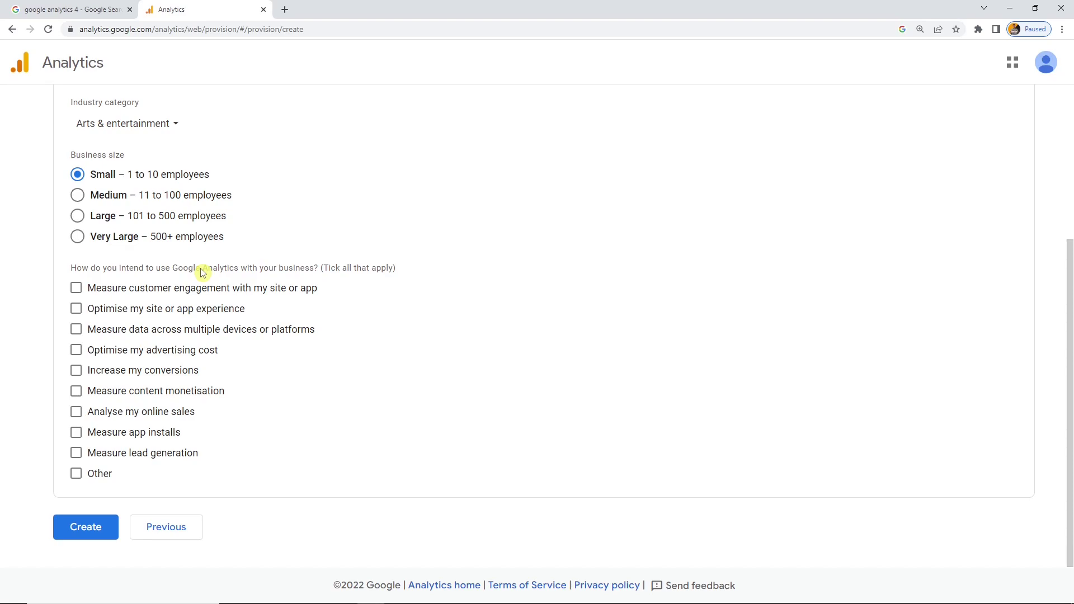
left_click(203, 288)
left_click(198, 309)
left_click(197, 329)
left_click(185, 349)
left_click(169, 329)
left_click(166, 308)
left_click(170, 288)
left_click(179, 349)
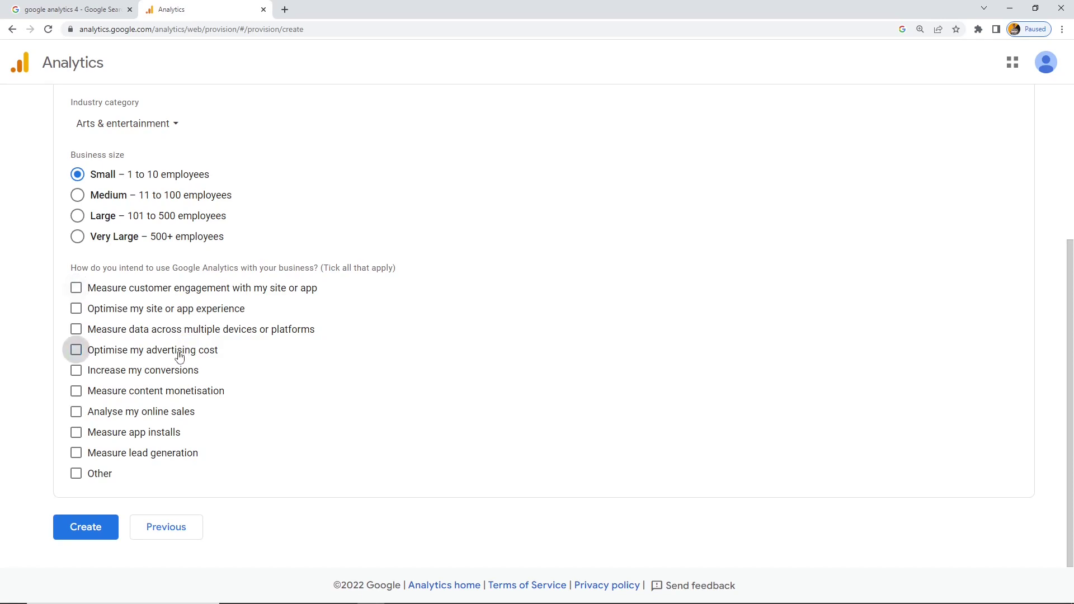
left_click(137, 426)
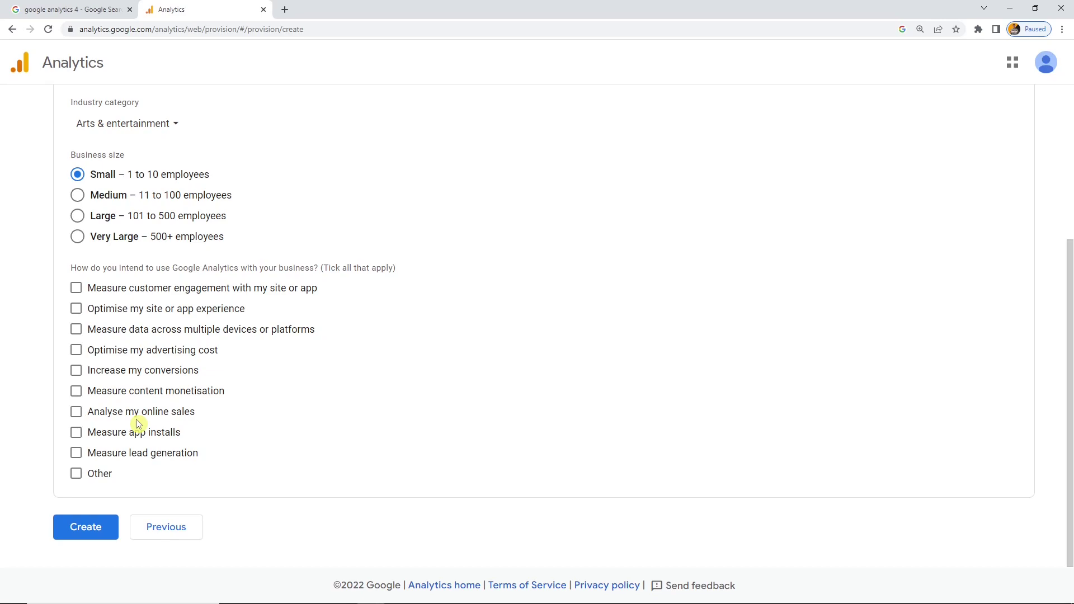
Step: Choose Measure customer engagement with my site or app as the intended use and submit the account for creation
left_click(150, 290)
left_click(95, 529)
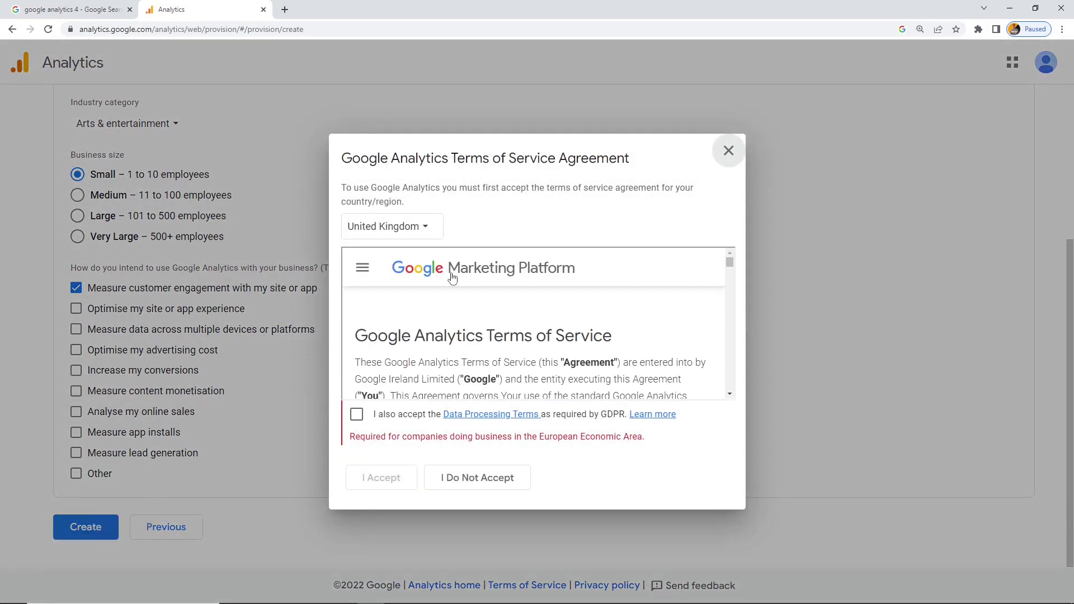
Step: Look at the country choices of the Terms of Service Agreement and examine the United Kingdom terms through to their end
left_click(415, 229)
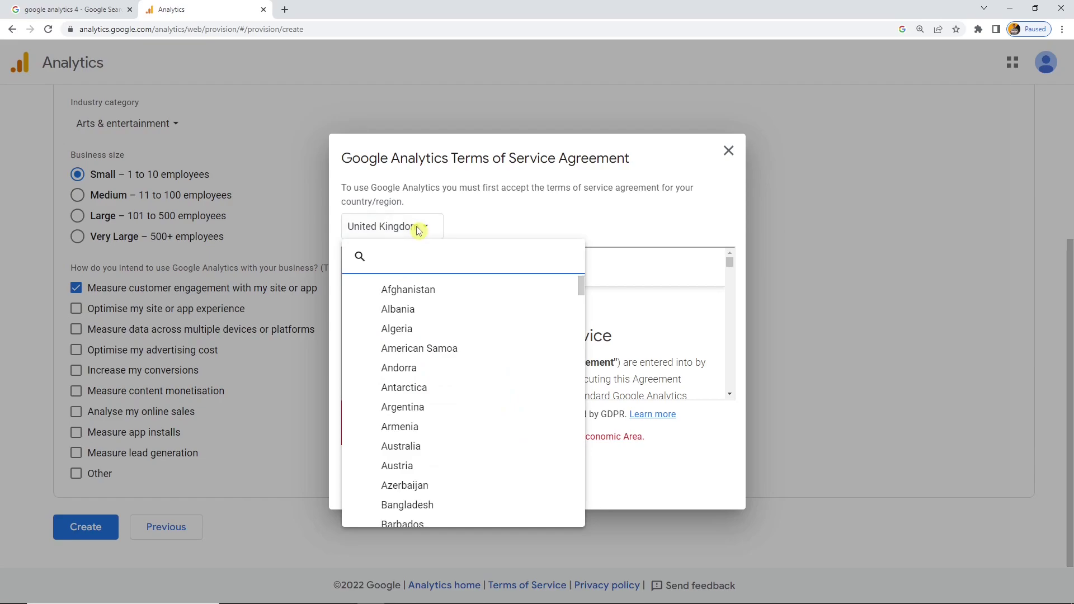
left_click(506, 223)
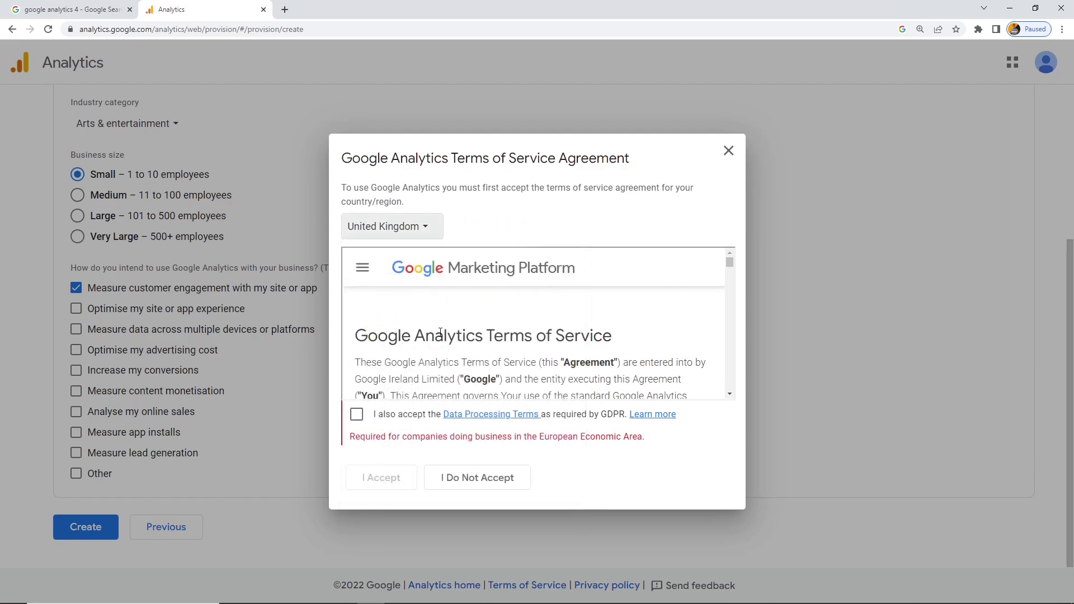
scroll(436, 330, "down", 5)
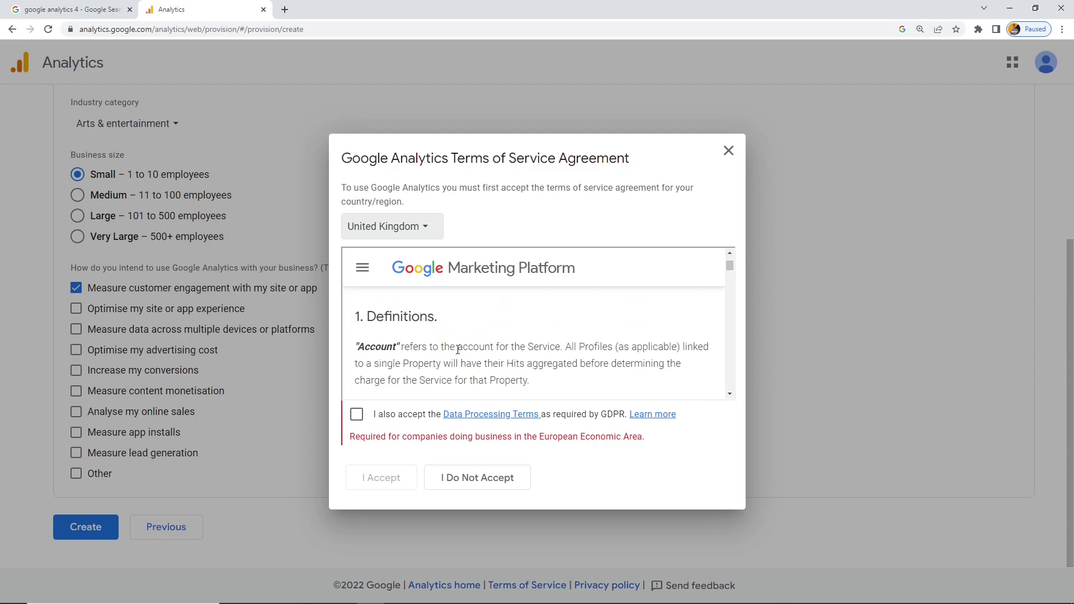
scroll(464, 342, "down", 5)
left_click_drag(728, 275, 719, 317)
left_click_drag(729, 362, 731, 388)
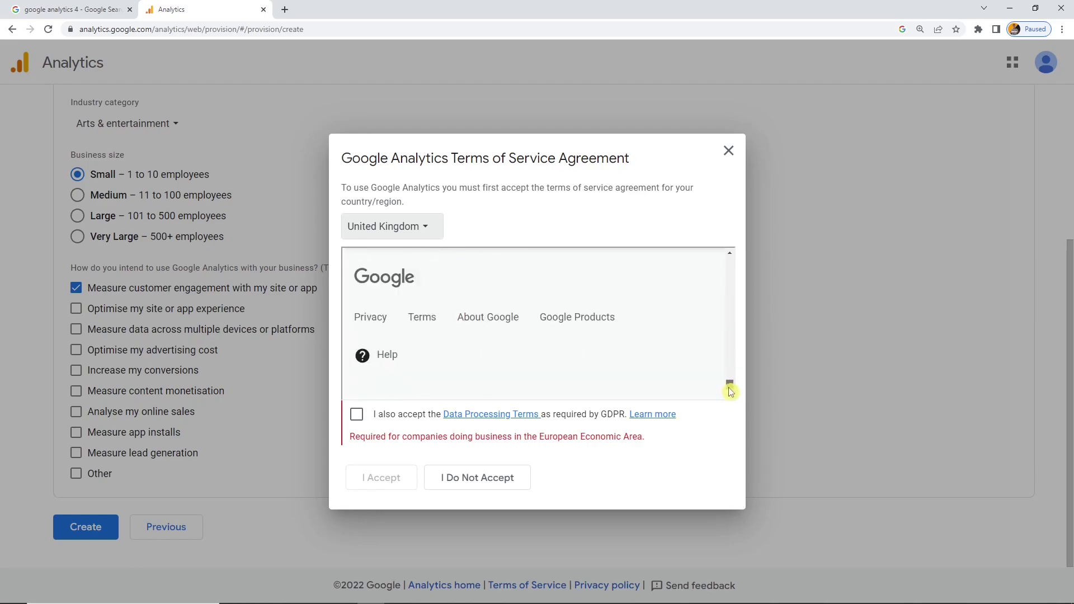
scroll(657, 335, "up", 5)
scroll(659, 373, "up", 10)
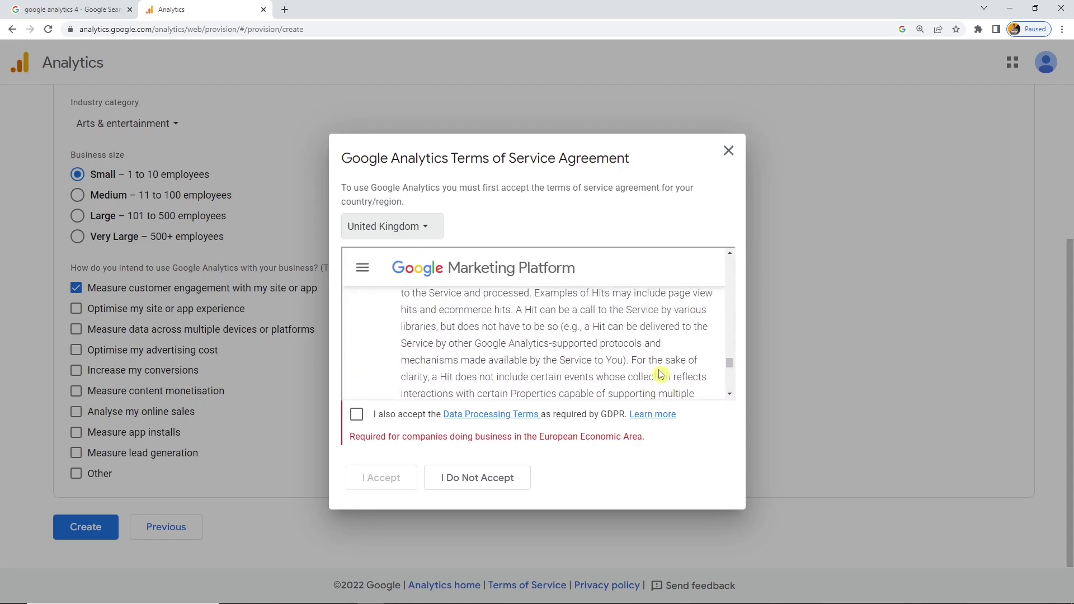
scroll(393, 335, "down", 10)
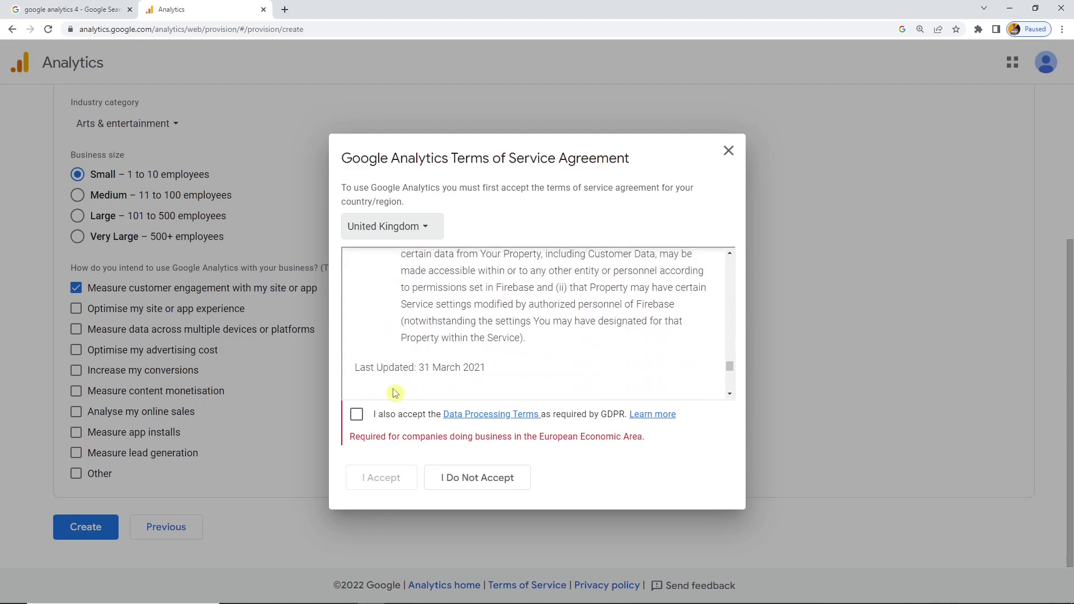
Step: Accept the Data Processing Terms and the Terms of Service Agreement, and save the email communication preferences with every option unticked
left_click(356, 414)
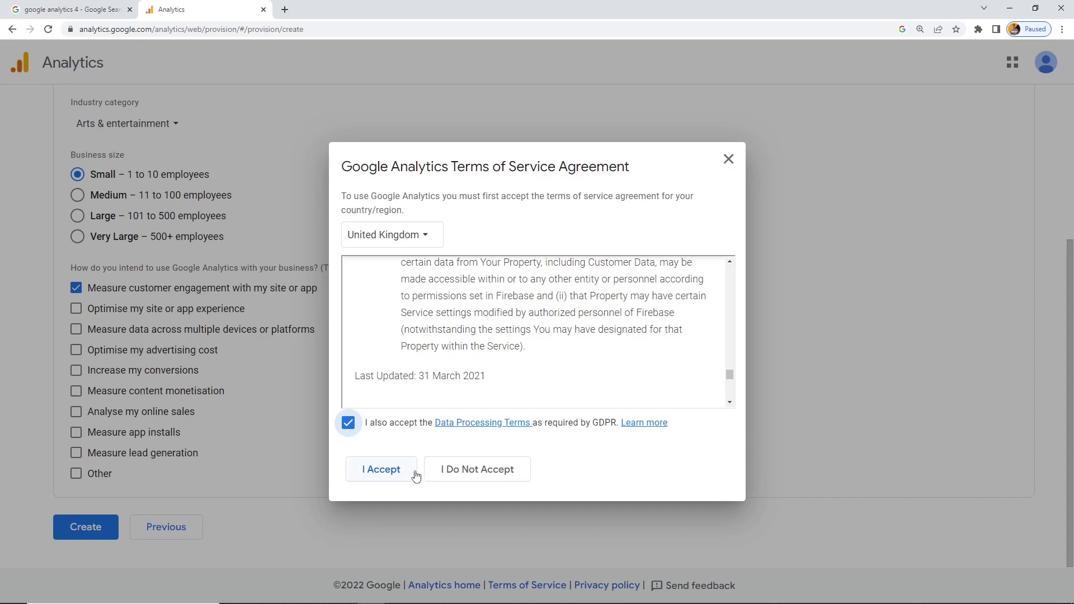
left_click(389, 471)
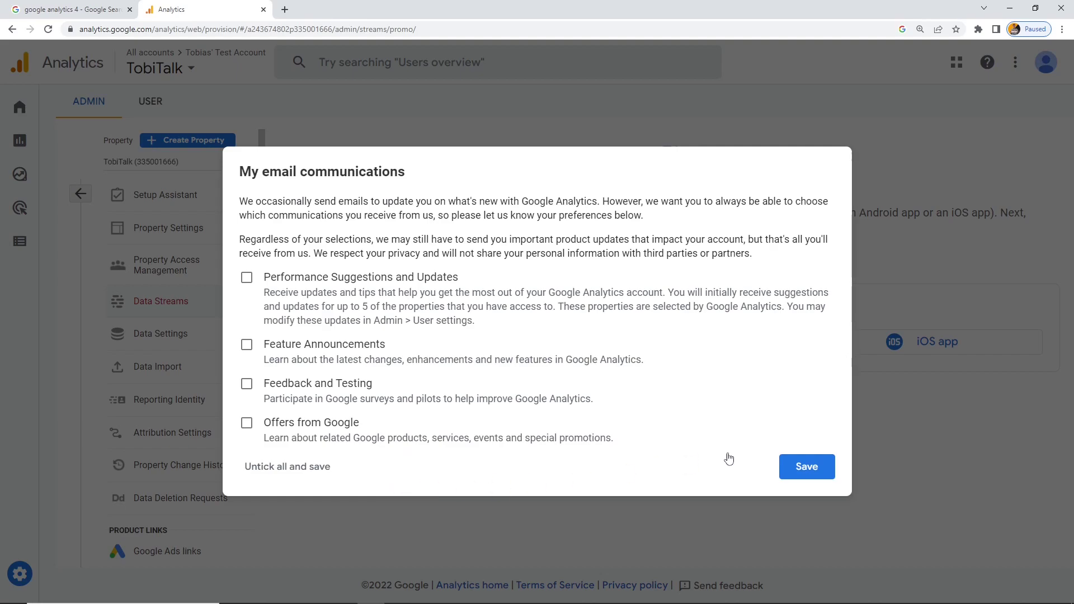
left_click(808, 467)
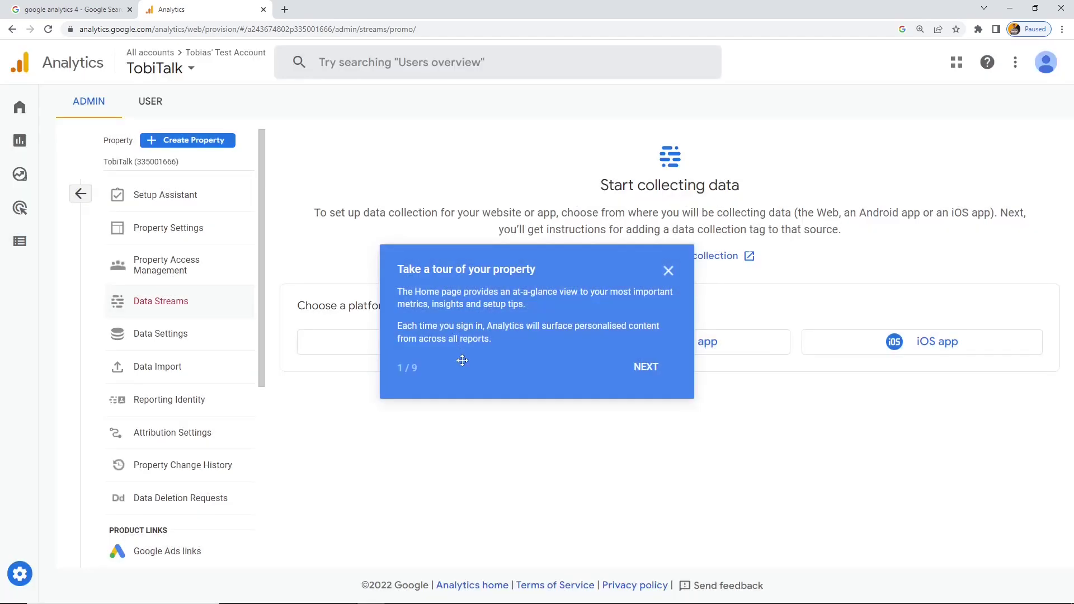